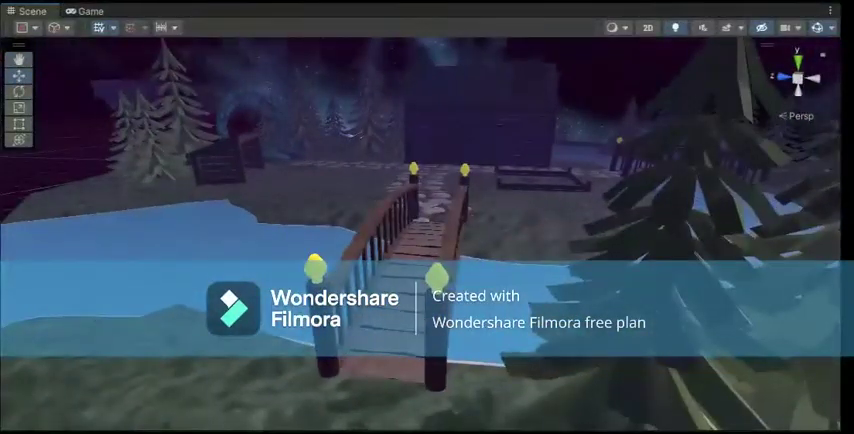
Frame the wooden fence enclosure up close in the Scene view, with the cabin path and bridge alongside
key("f")
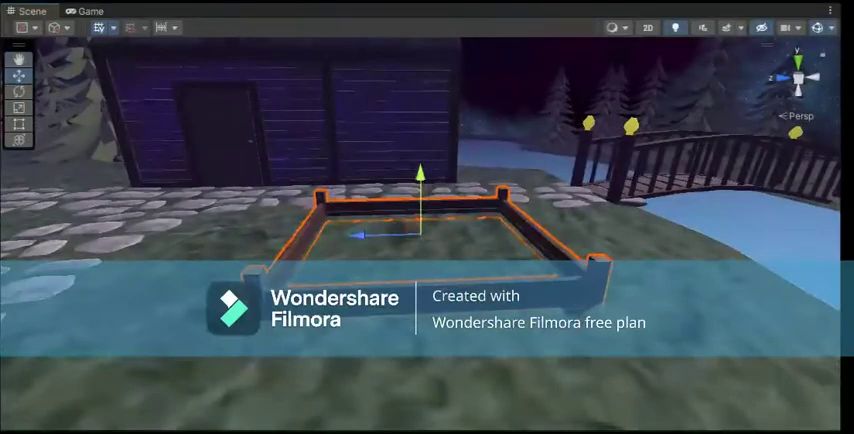